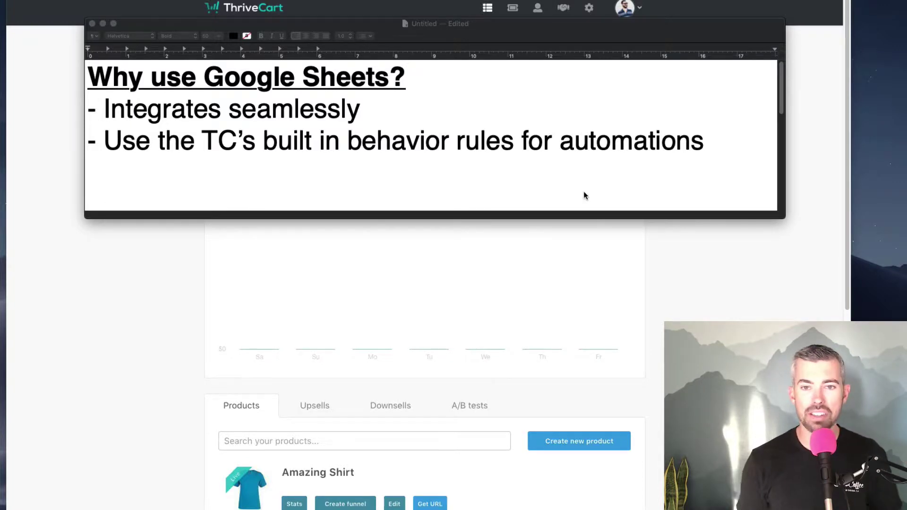
Enlarge the TextEdit notes window to reveal the full 'What to use Google Sheets for?' list.
scroll(581, 201, down, 1)
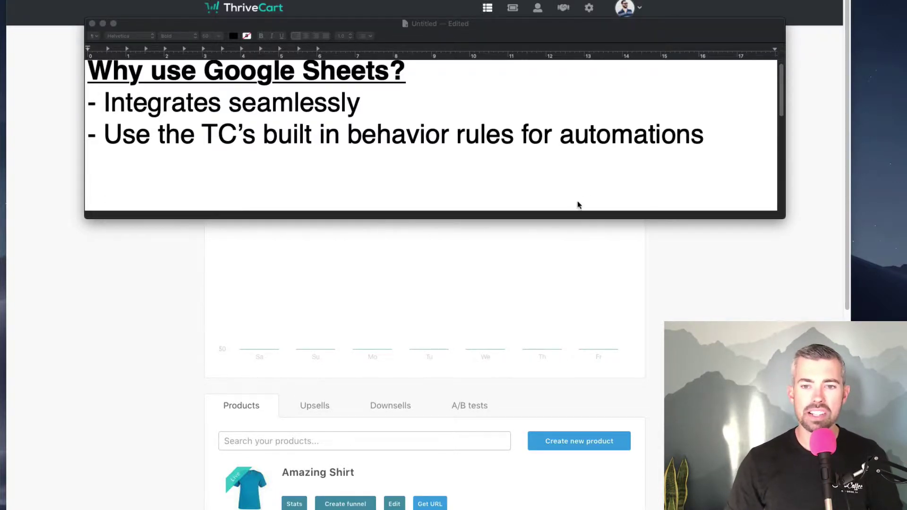
click(558, 218)
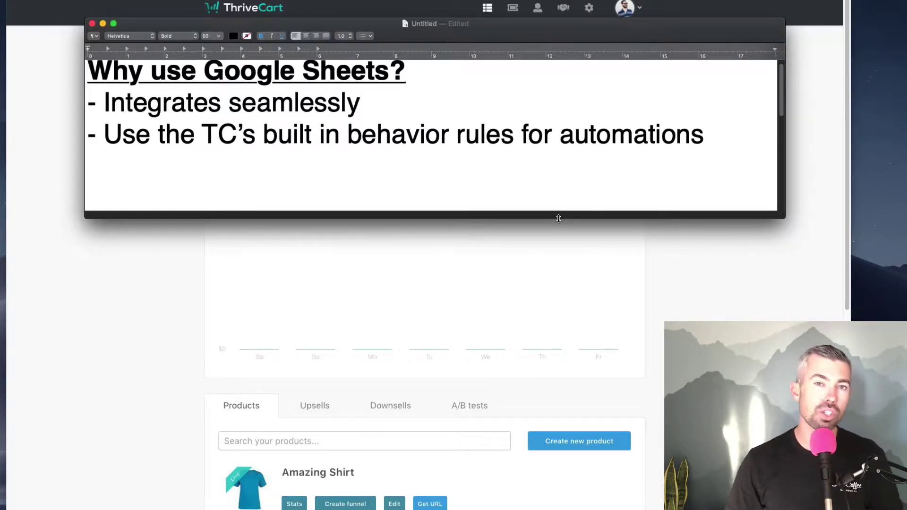
drag(558, 216, 512, 492)
scroll(528, 399, down, 1)
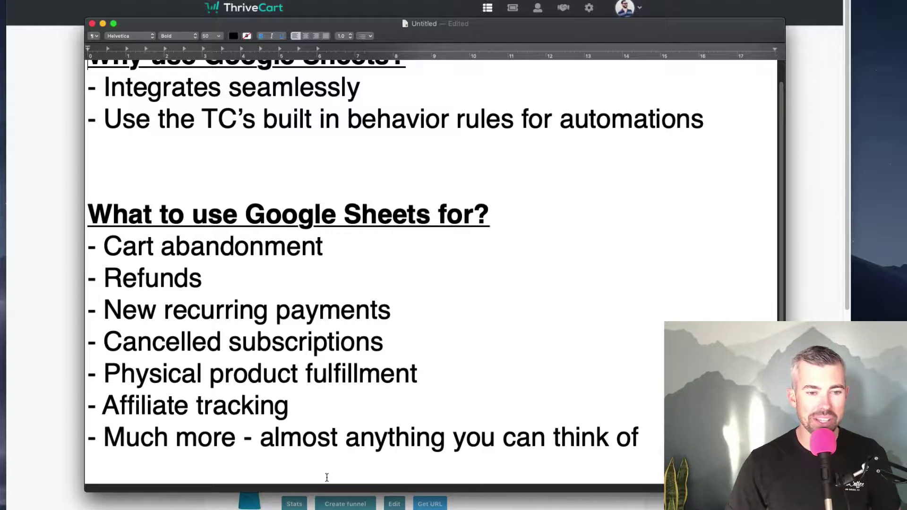
triple_click(220, 249)
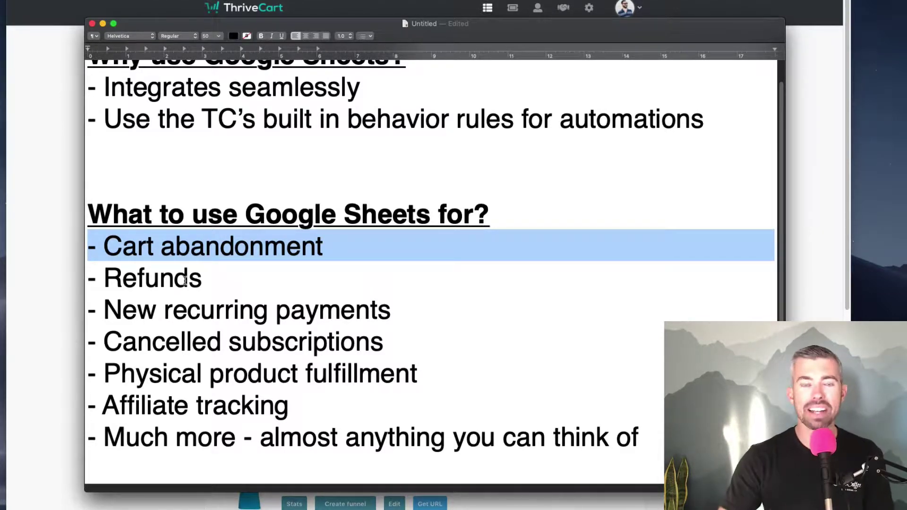
drag(212, 280, 101, 289)
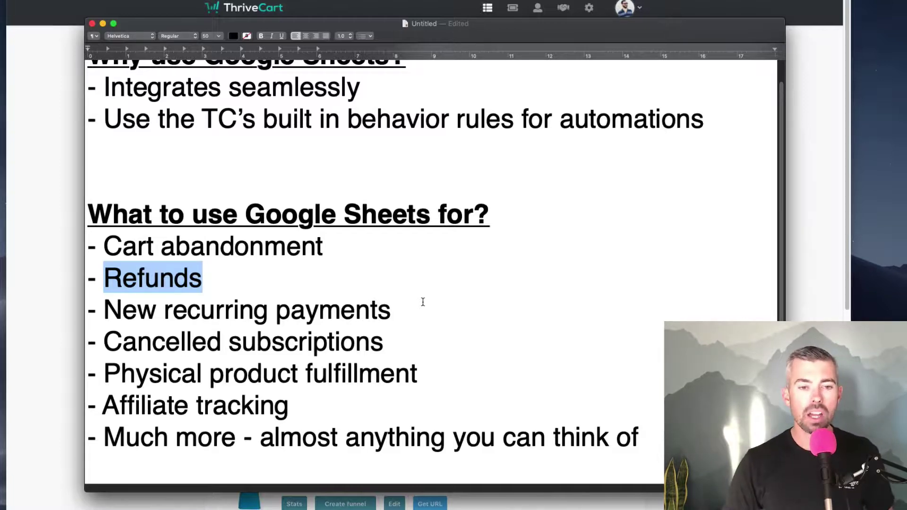
drag(423, 307, 379, 340)
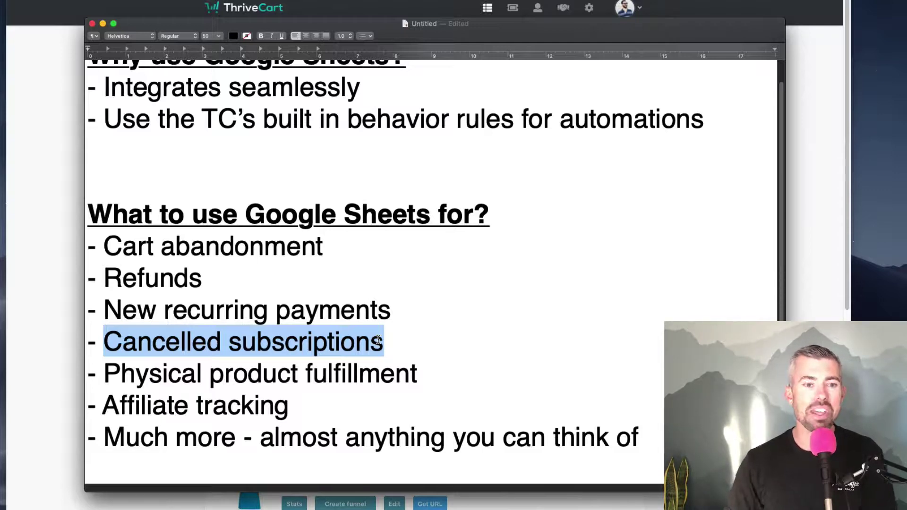
Highlight the Physical product fulfillment, Affiliate tracking and Much more lines, then bring ThriveCart forward.
double_click(275, 374)
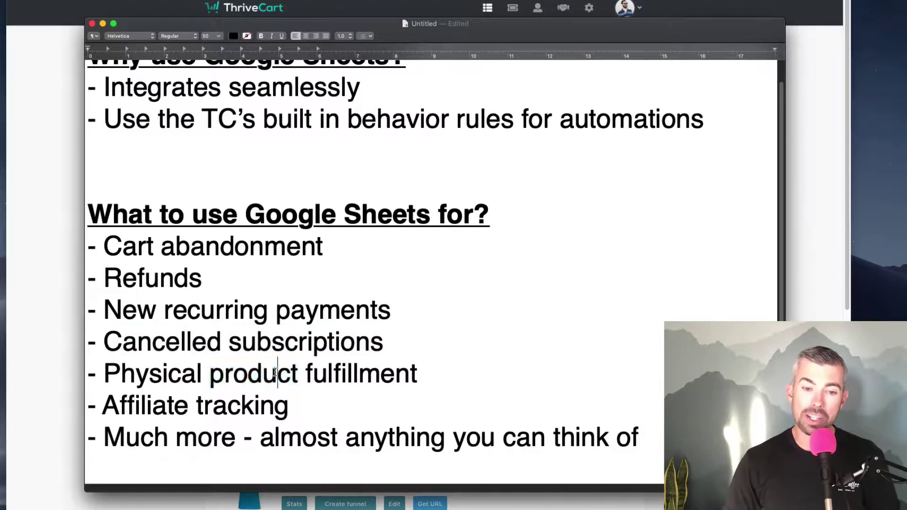
triple_click(275, 373)
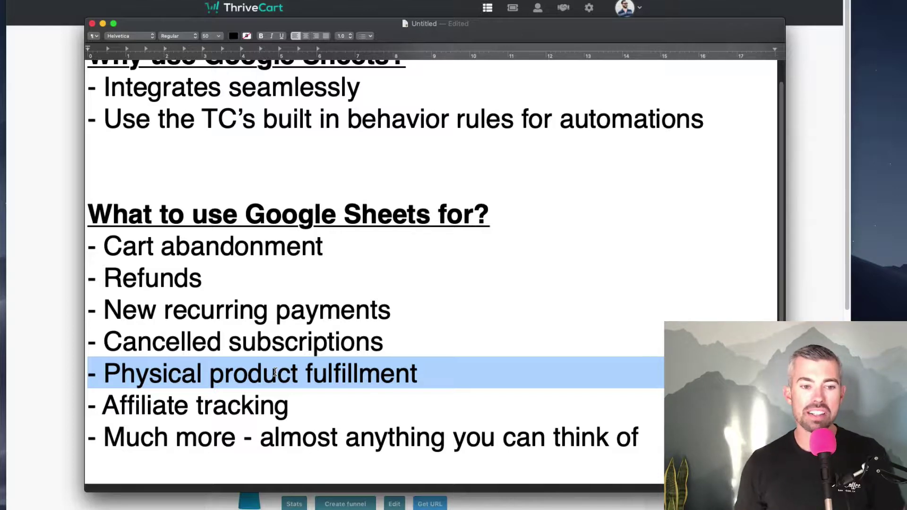
triple_click(245, 404)
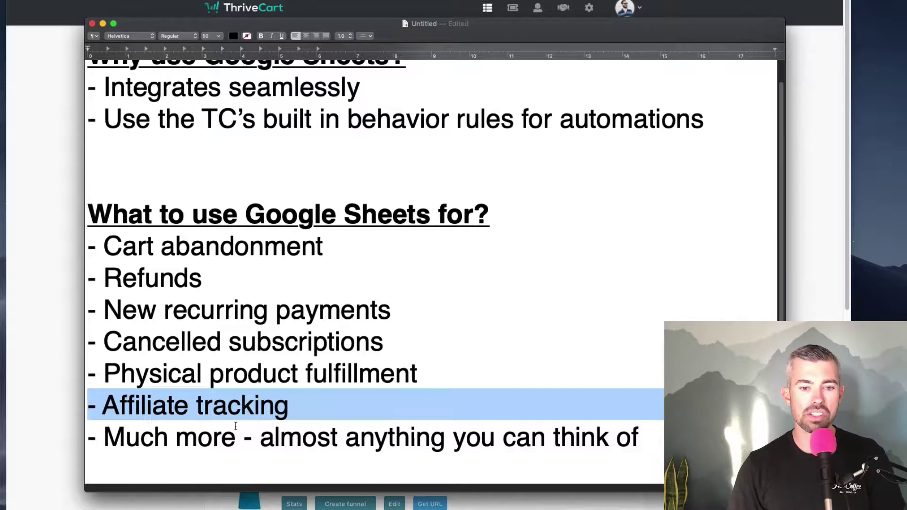
triple_click(185, 438)
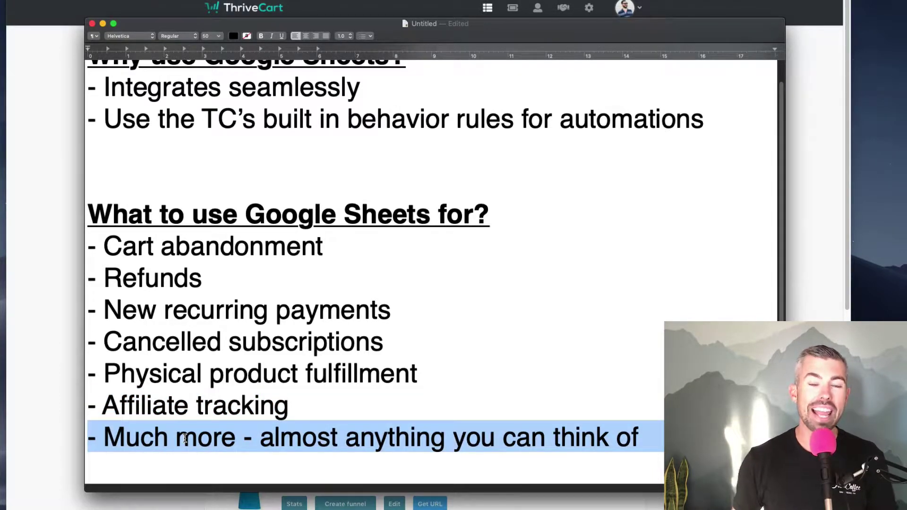
click(53, 287)
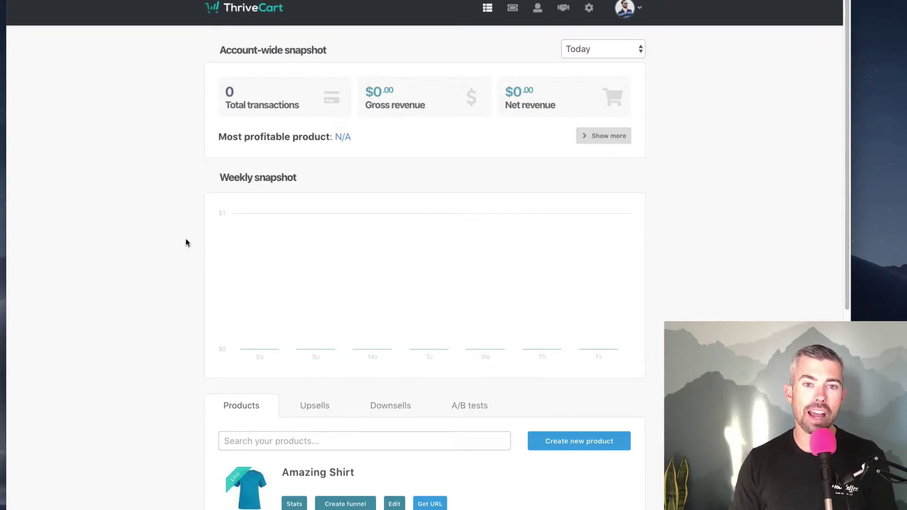
Connect Google Sheets as a fulfillment services integration, allowing access with the chosen Google account.
click(591, 9)
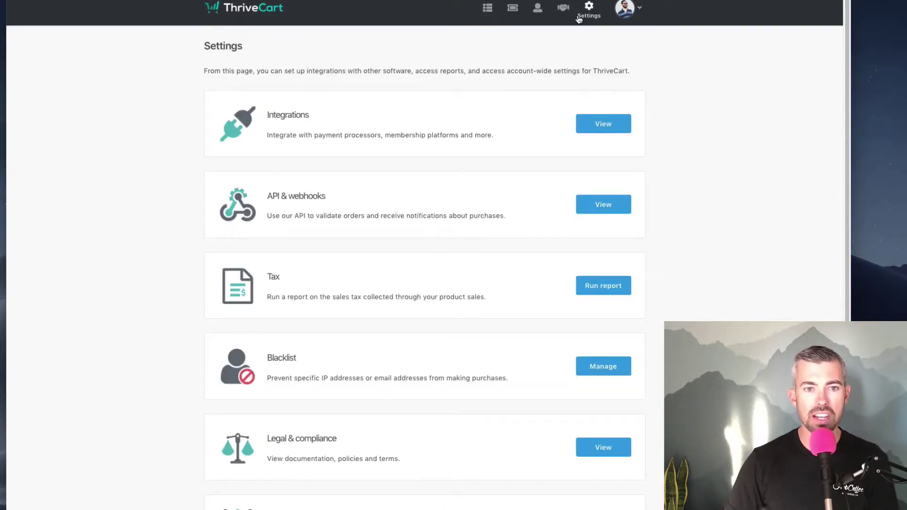
click(582, 124)
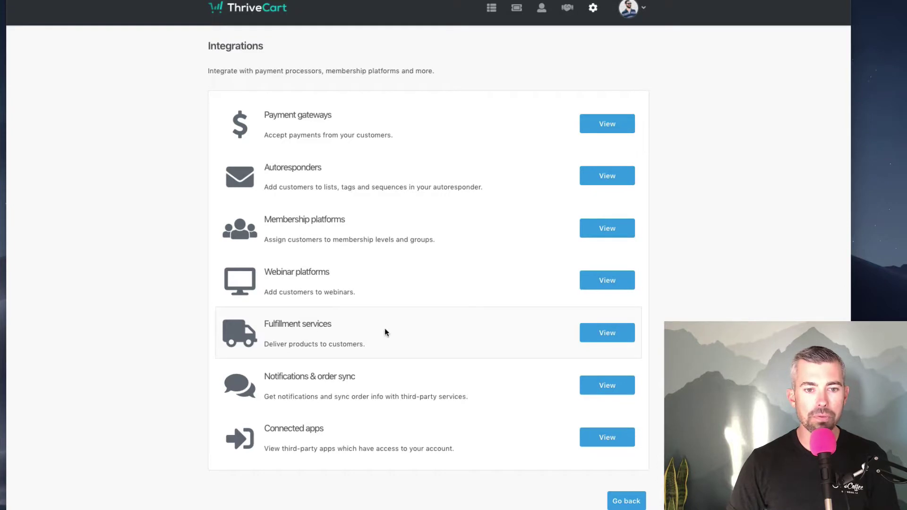
click(619, 337)
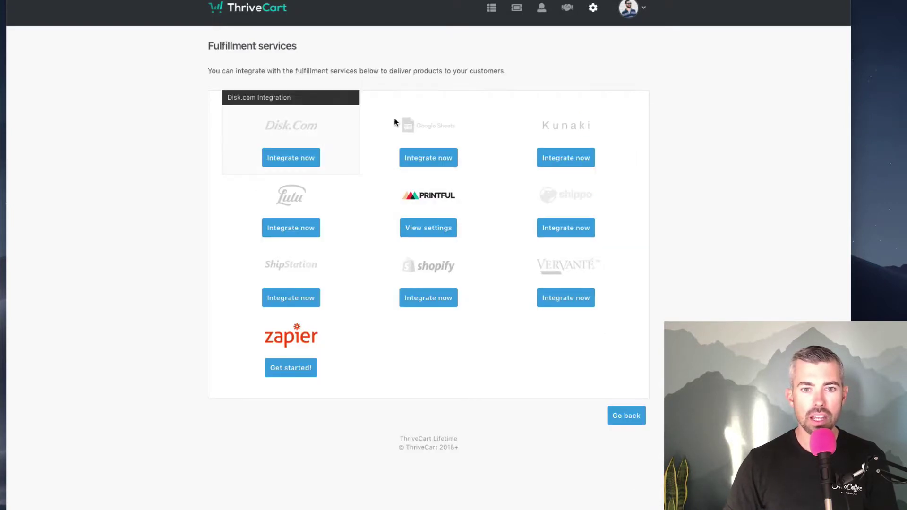
click(427, 159)
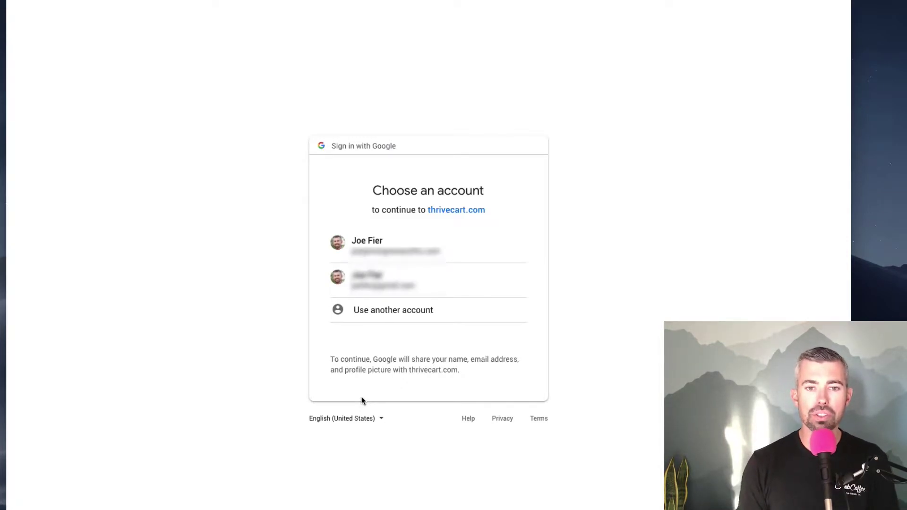
click(405, 252)
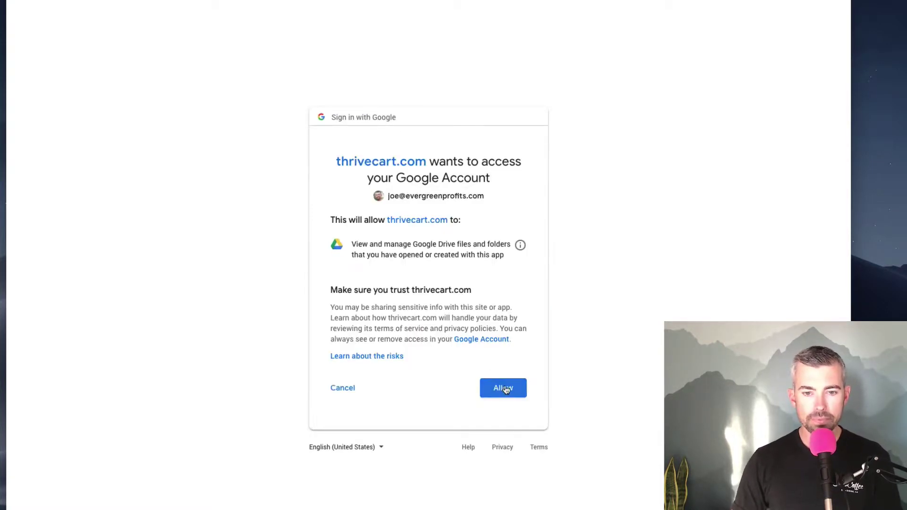
click(505, 388)
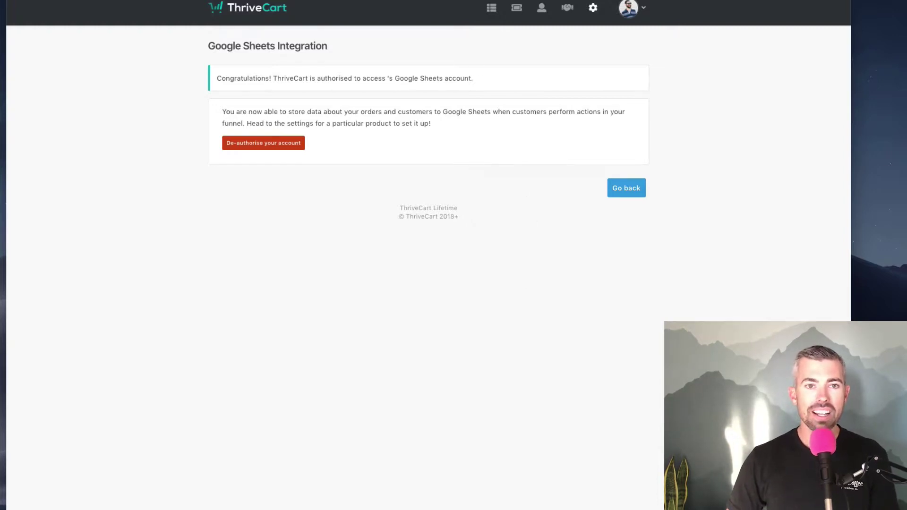
Open the Amazing Shirt product's Behavior rules page from the dashboard Products list.
click(246, 13)
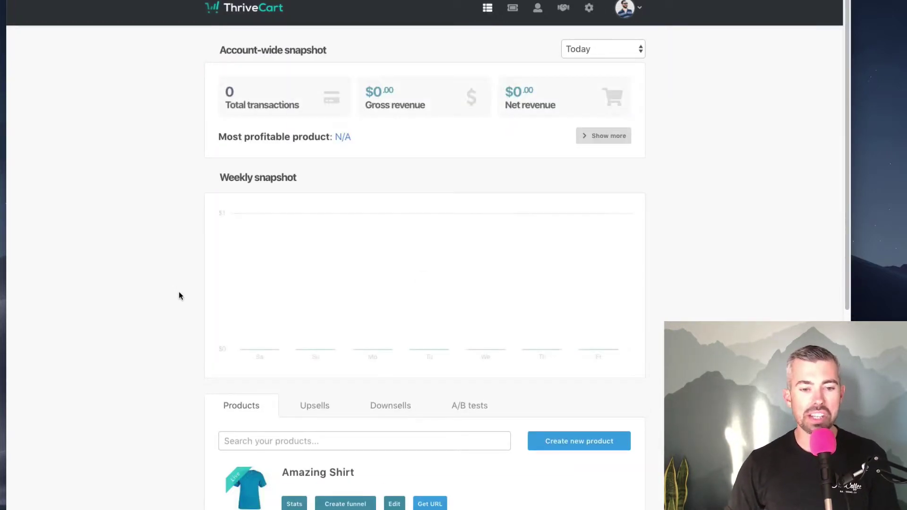
scroll(178, 291, down, 5)
scroll(178, 287, down, 2)
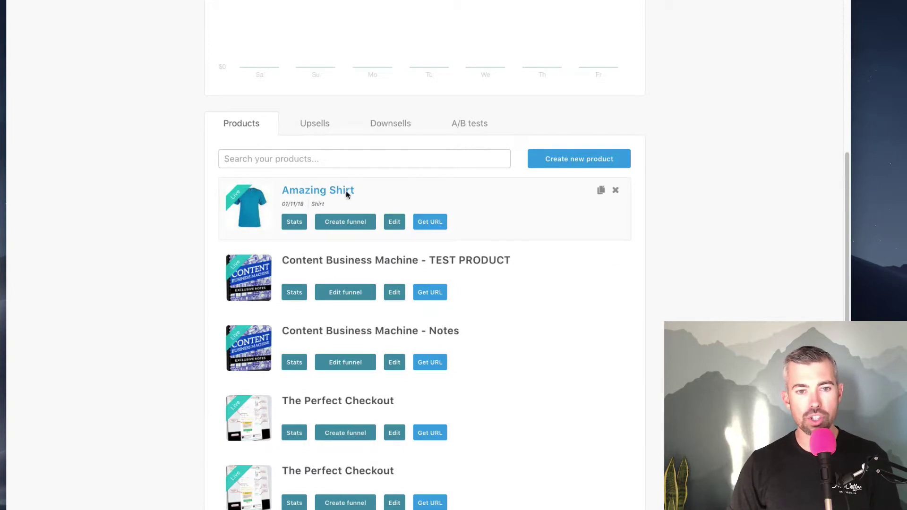
click(394, 225)
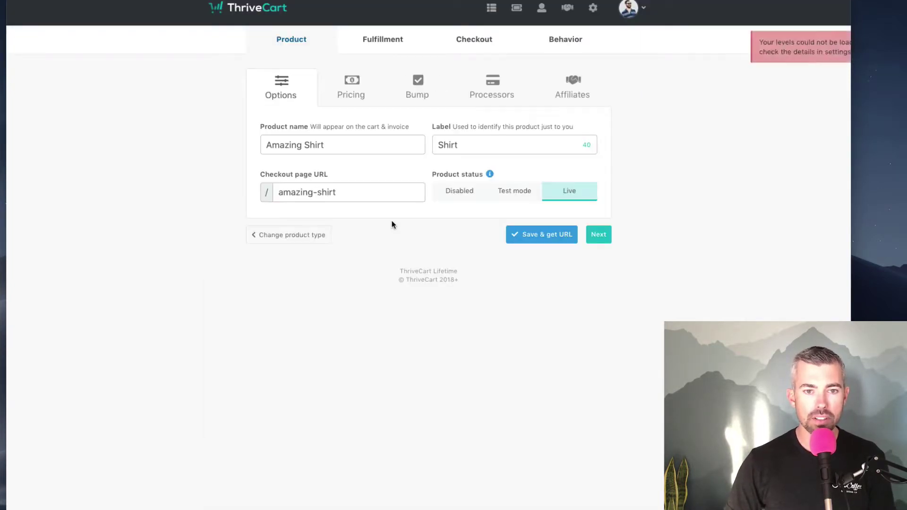
click(582, 47)
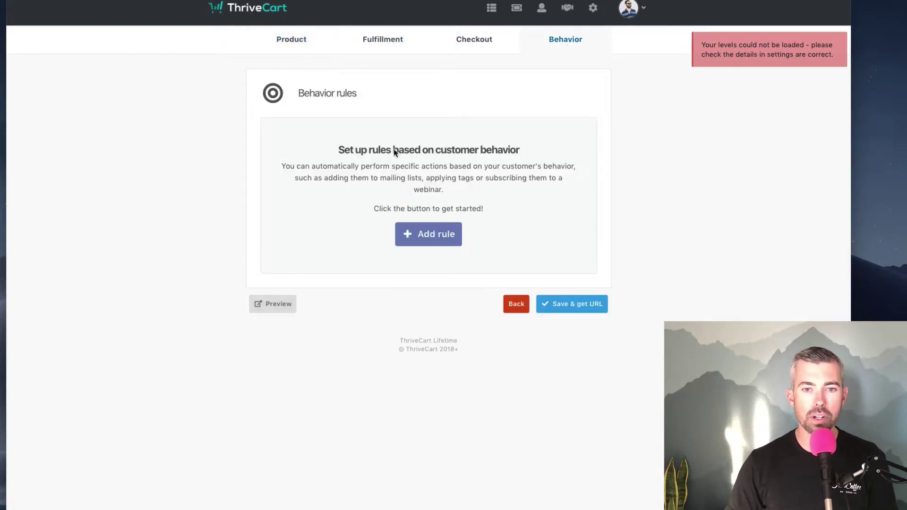
Add a new rule triggered when the customer purchases the main product at any pricing option.
click(435, 234)
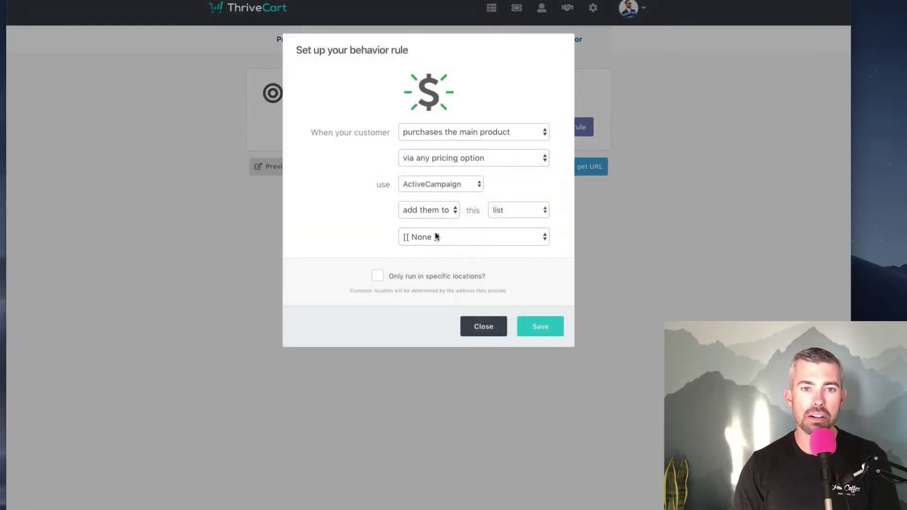
click(424, 136)
click(444, 135)
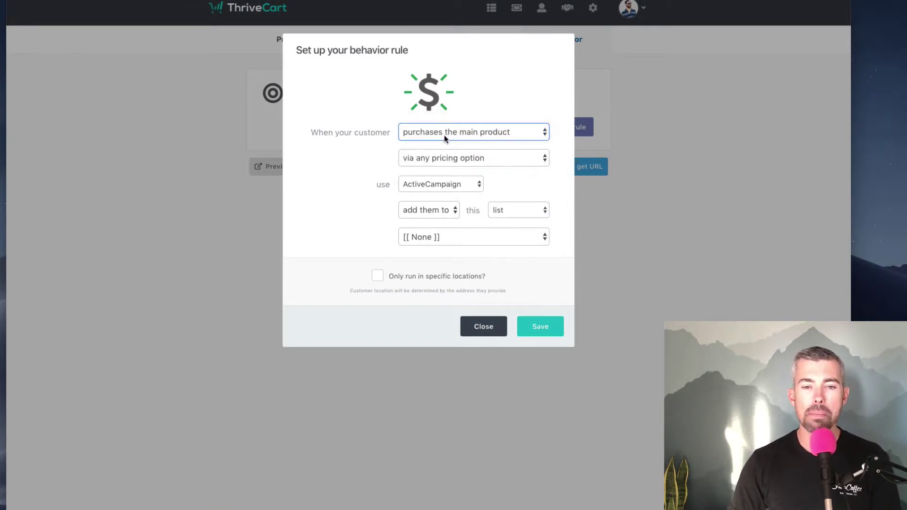
click(444, 135)
click(444, 135)
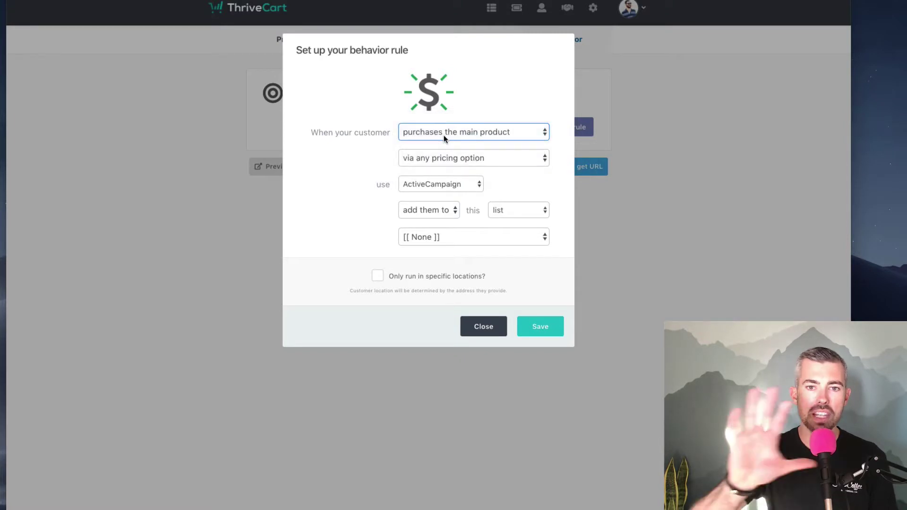
click(432, 159)
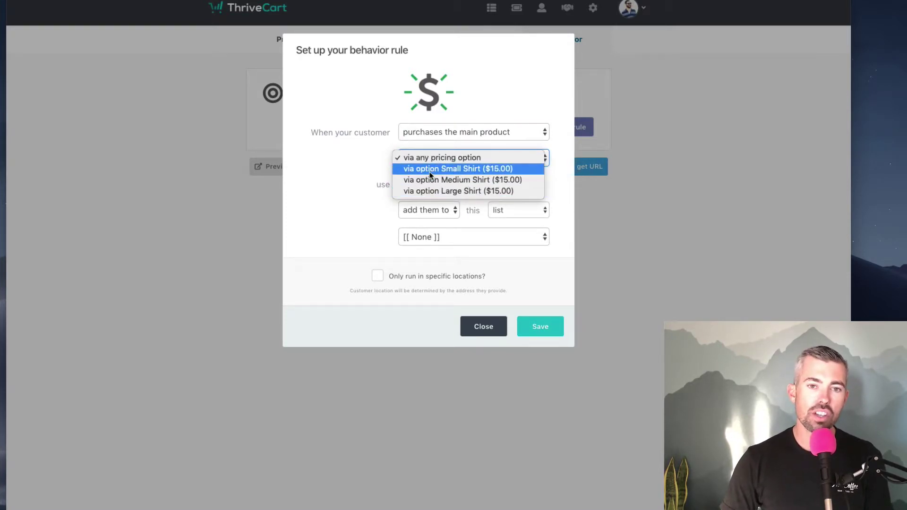
click(406, 159)
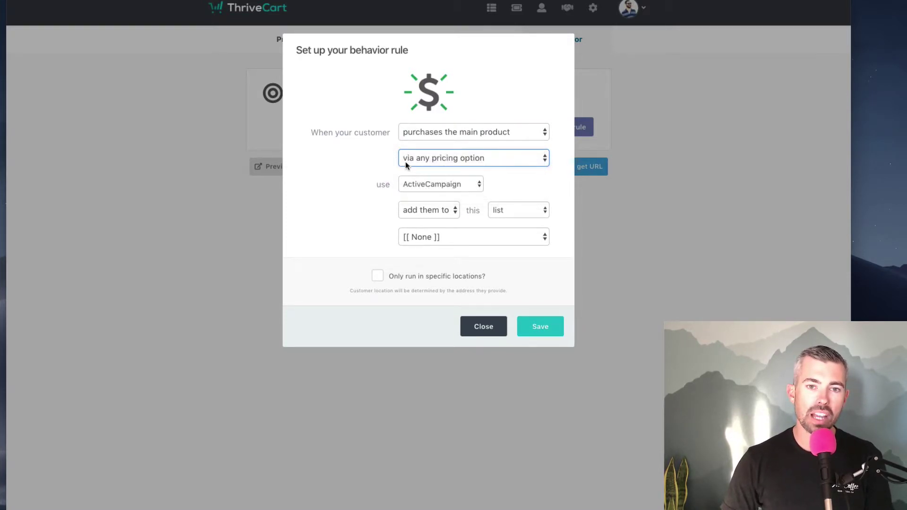
click(496, 164)
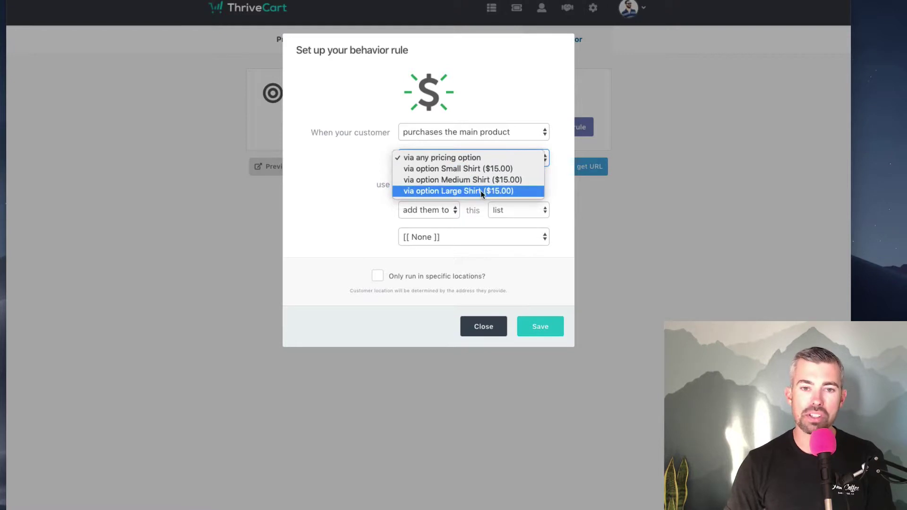
click(331, 187)
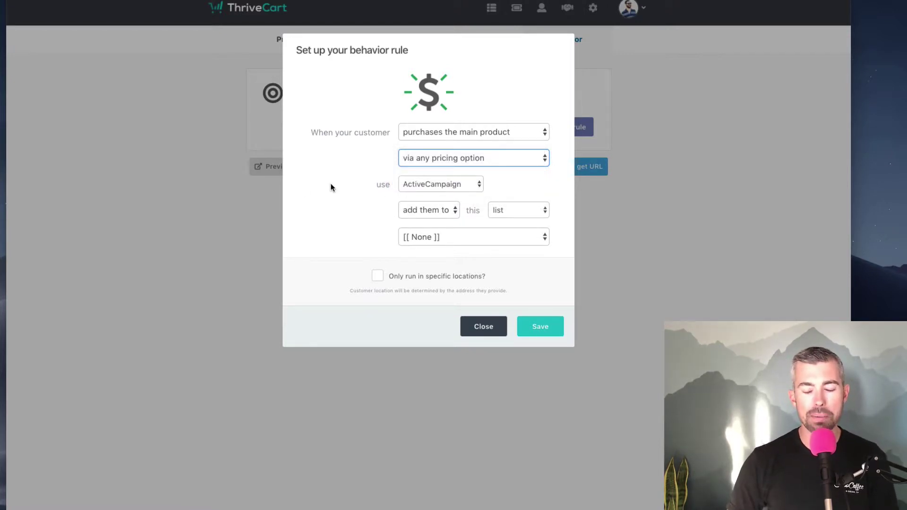
Make the rule add the customer to a Google Sheets spreadsheet and list the available spreadsheets.
click(424, 185)
click(424, 185)
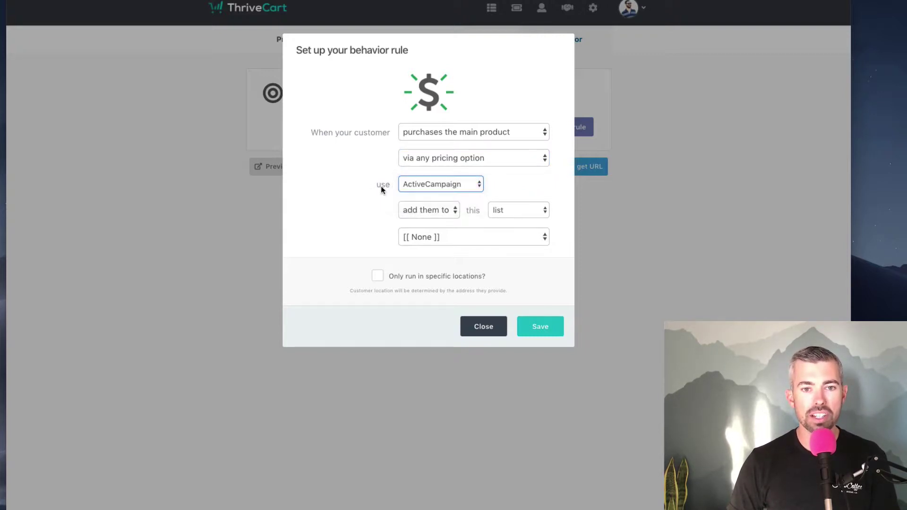
click(444, 184)
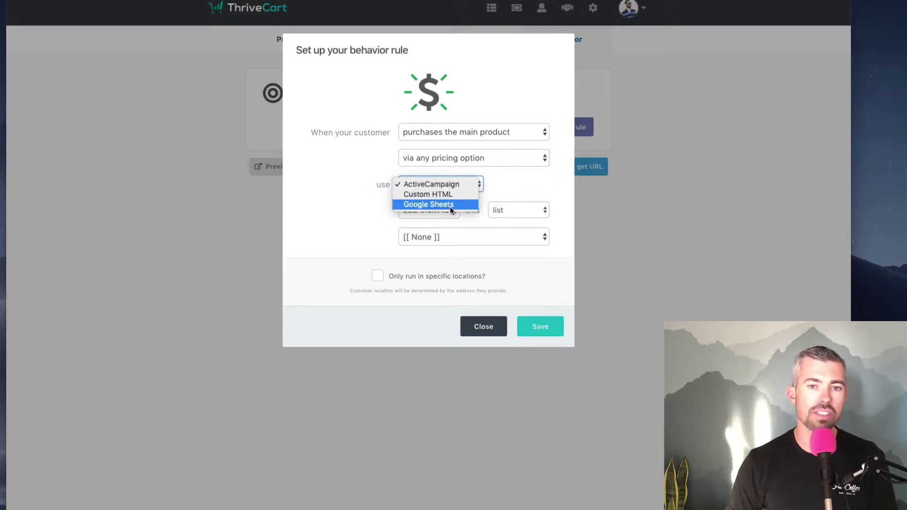
click(450, 206)
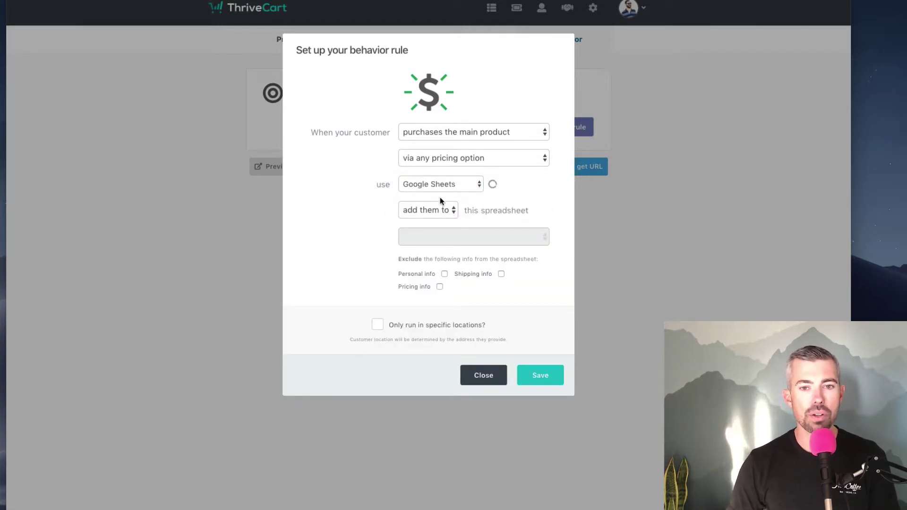
click(430, 211)
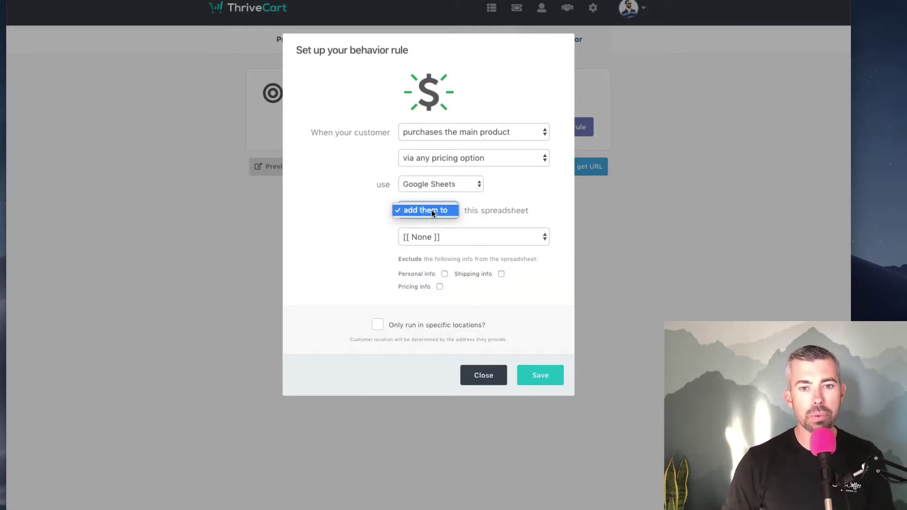
click(432, 211)
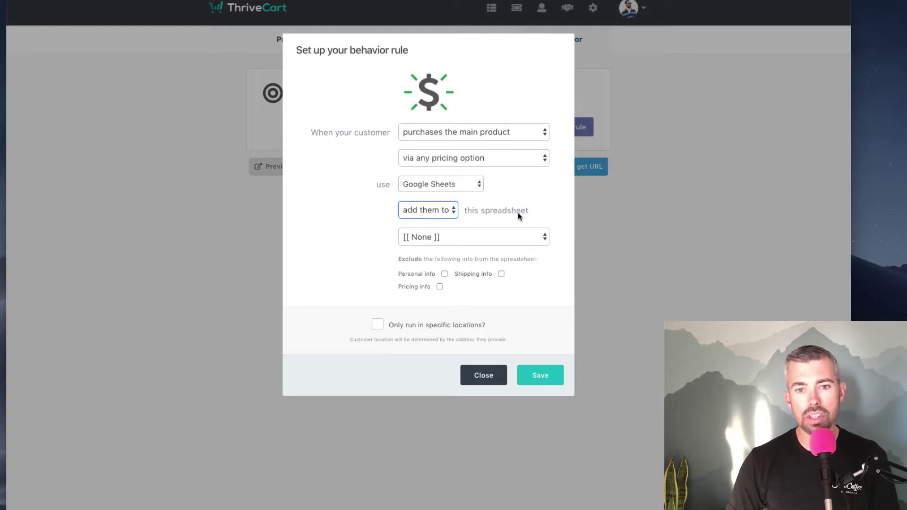
click(433, 238)
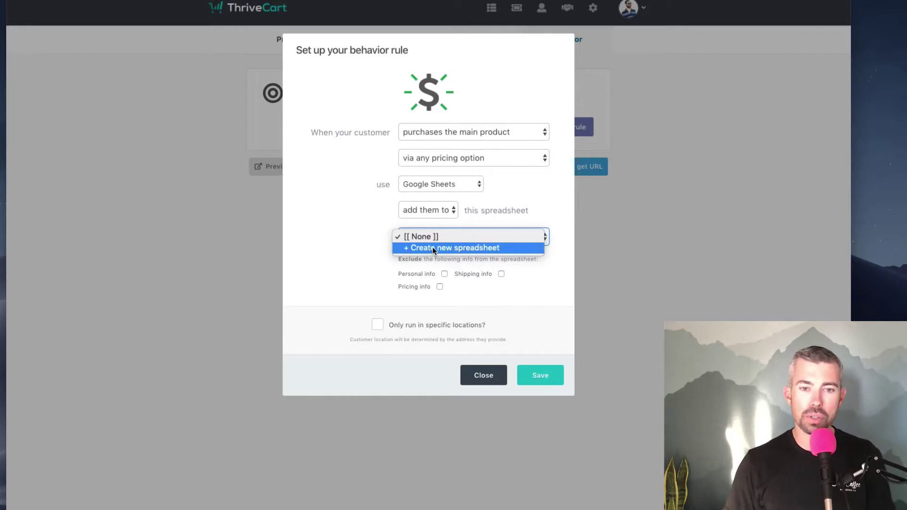
Create a new spreadsheet named 'Shirts' and find it in the rule's spreadsheet list.
click(435, 248)
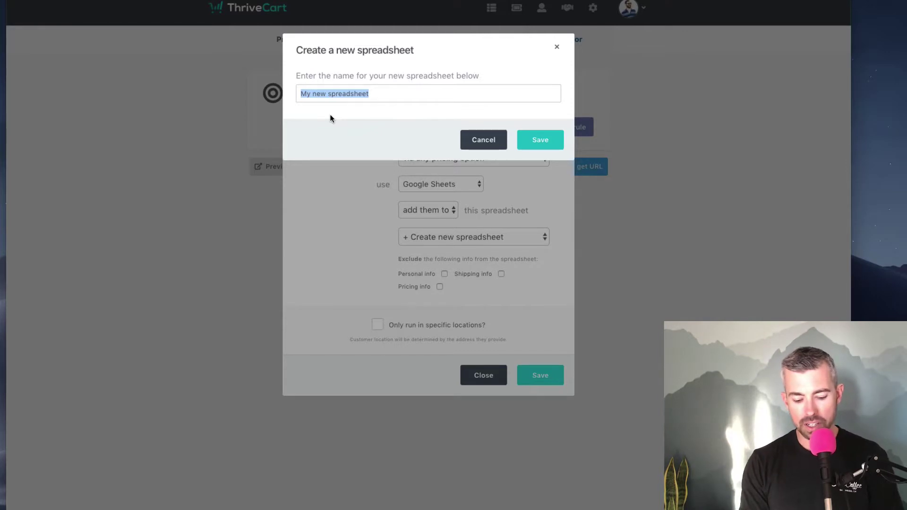
text(Shirts)
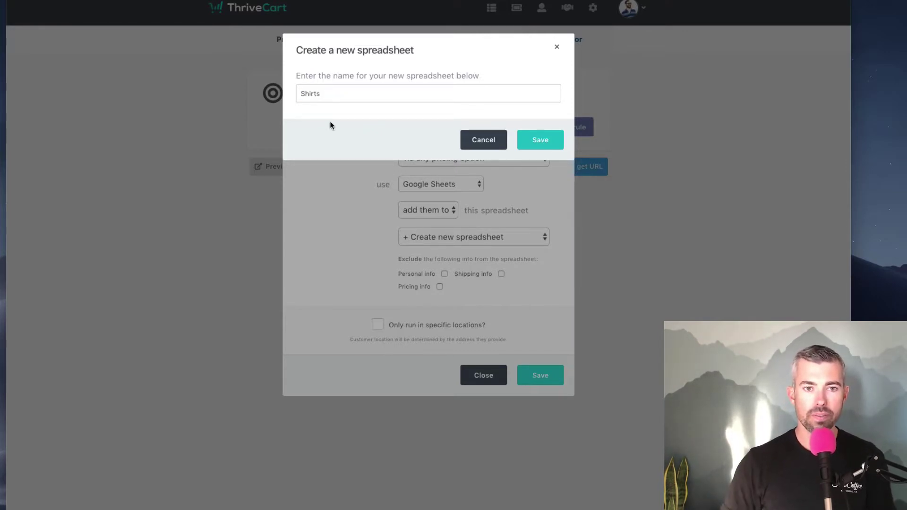
click(539, 141)
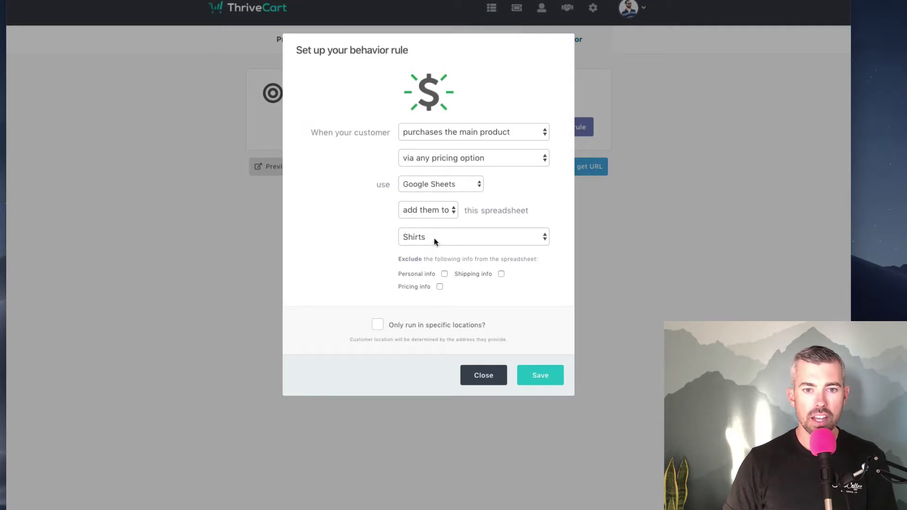
click(434, 239)
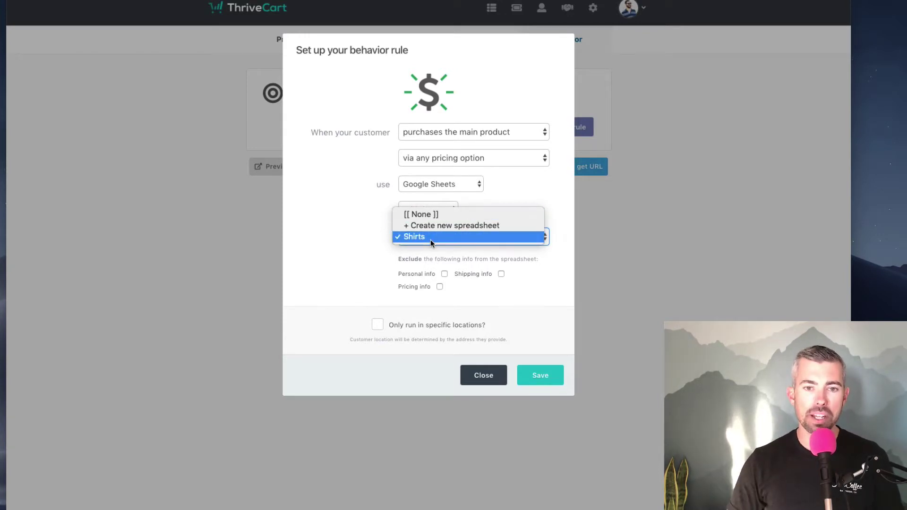
Select Shirts as the target, leave exclusion and location options unchecked, and save the purchase rule.
click(430, 239)
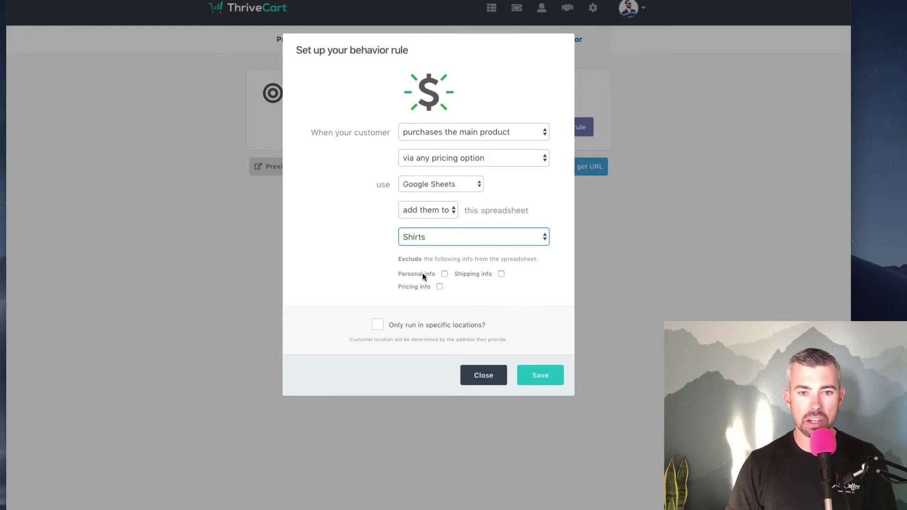
click(445, 276)
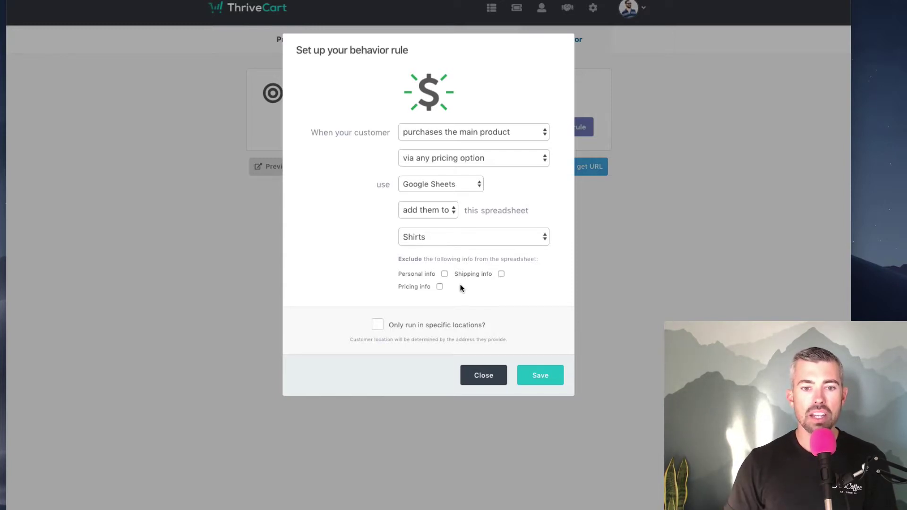
click(446, 325)
click(446, 325)
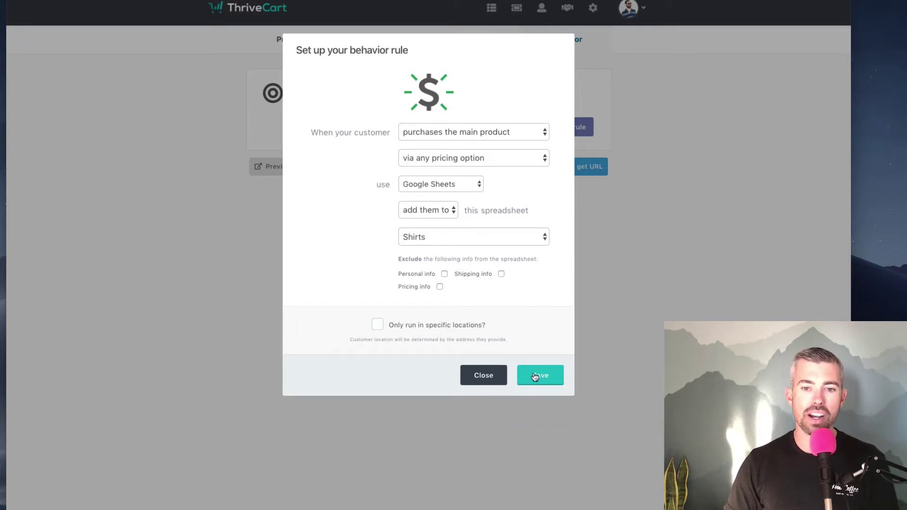
click(550, 376)
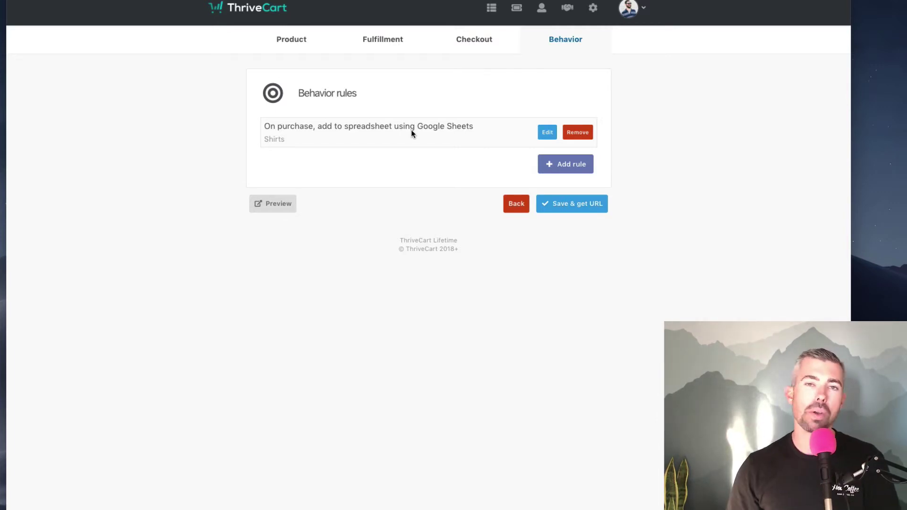
Add a second behavior rule to the Amazing Shirt product.
click(573, 165)
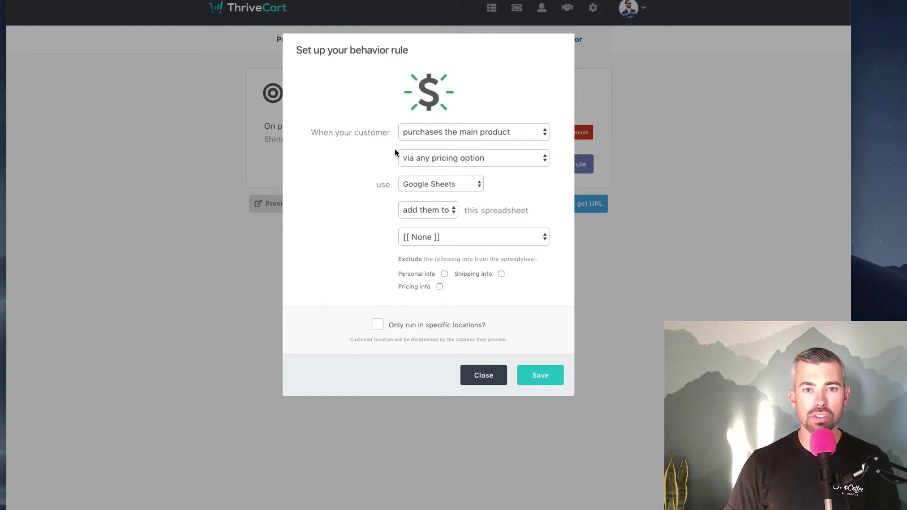
Trigger the rule on main-product refunds, keeping any pricing, Google Sheets and 'add them to'.
click(427, 137)
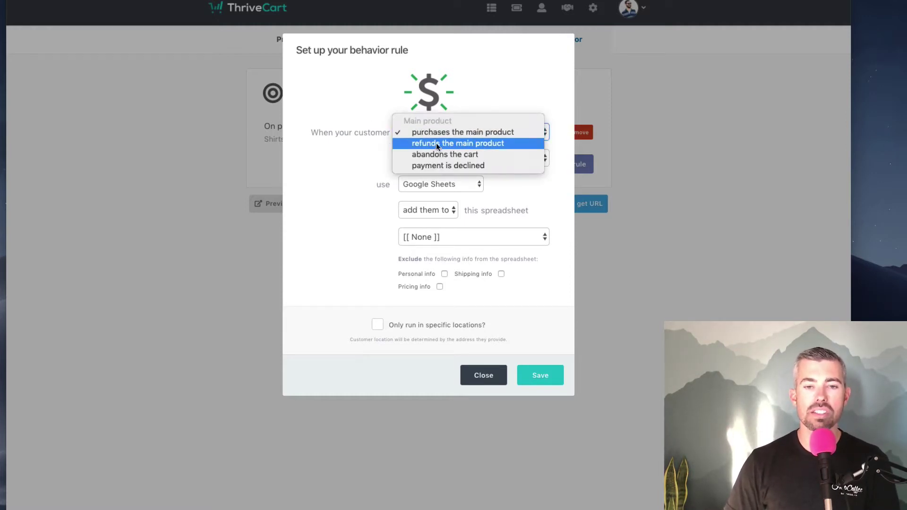
click(452, 143)
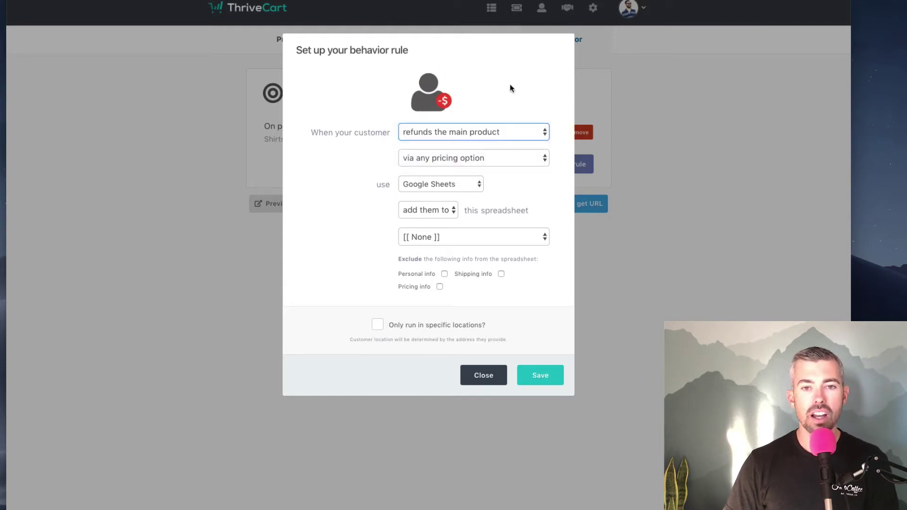
click(446, 158)
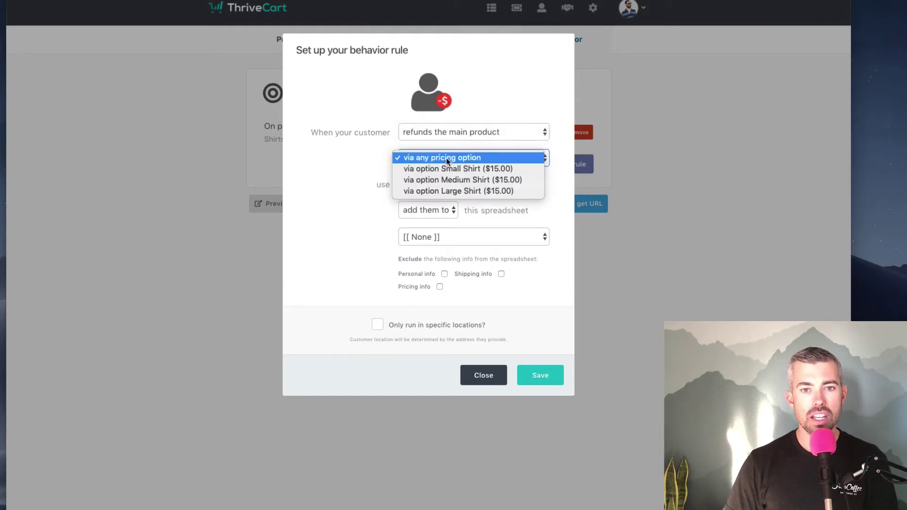
click(353, 167)
click(418, 184)
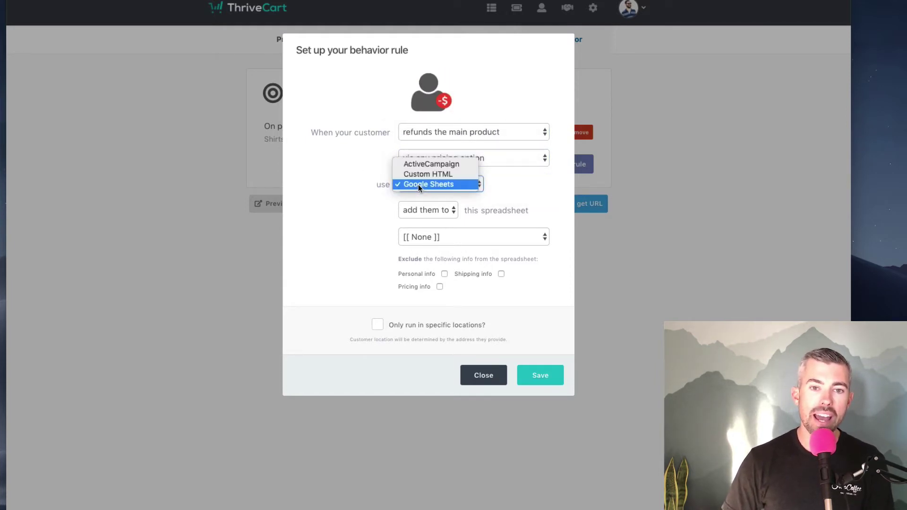
click(418, 184)
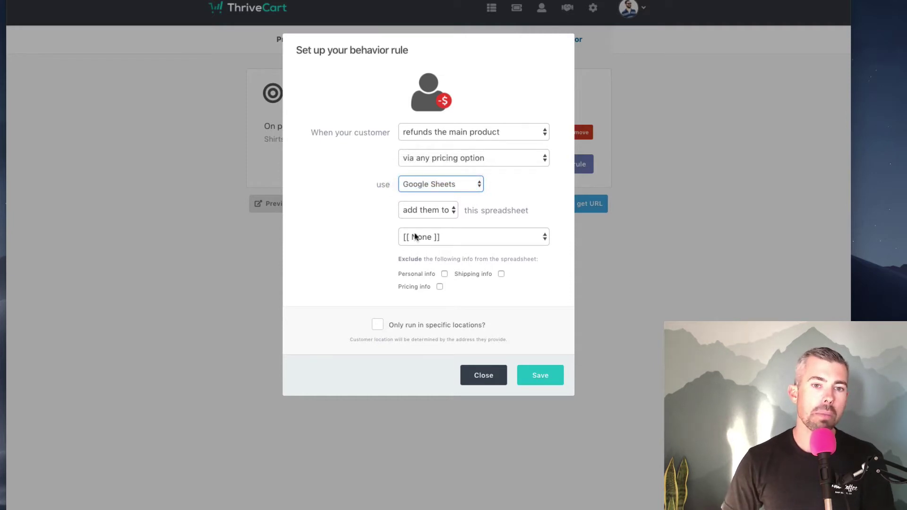
click(449, 211)
click(449, 210)
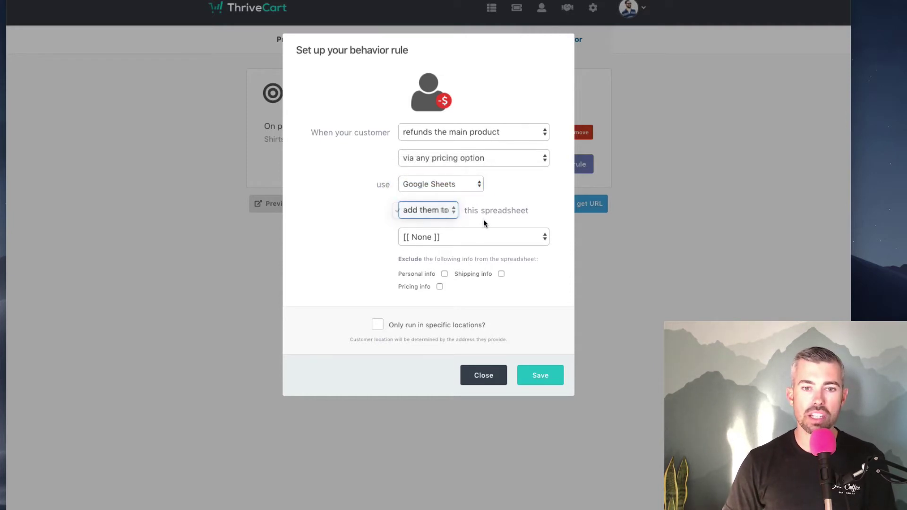
Start creating a new spreadsheet named 'Shirt Refunds'.
click(434, 243)
click(500, 247)
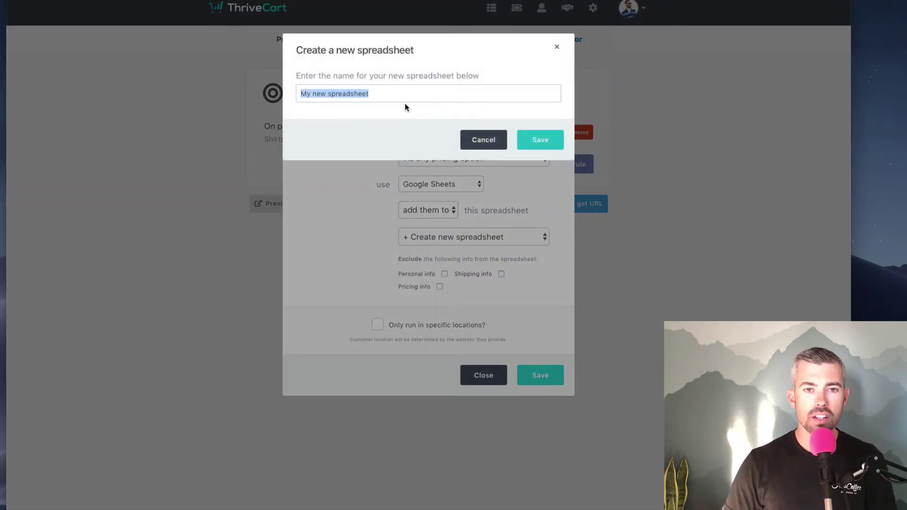
text(Shir)
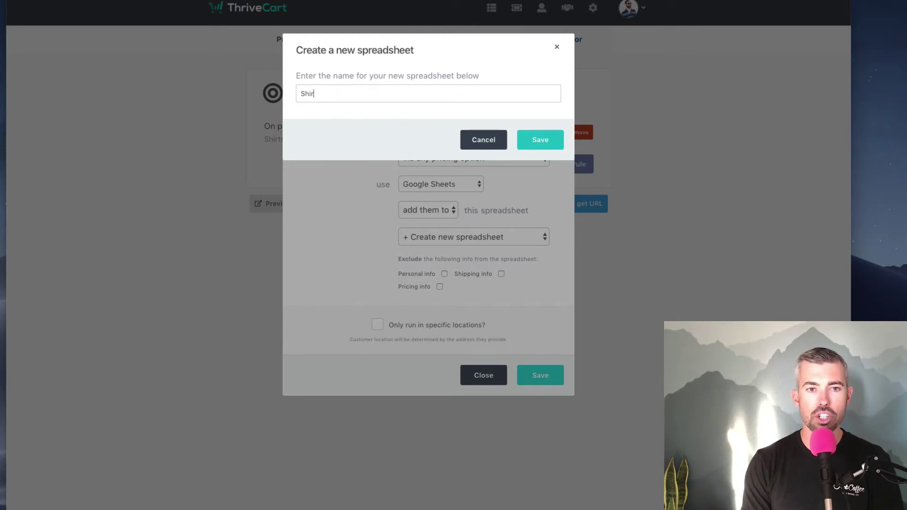
text(t Refunds)
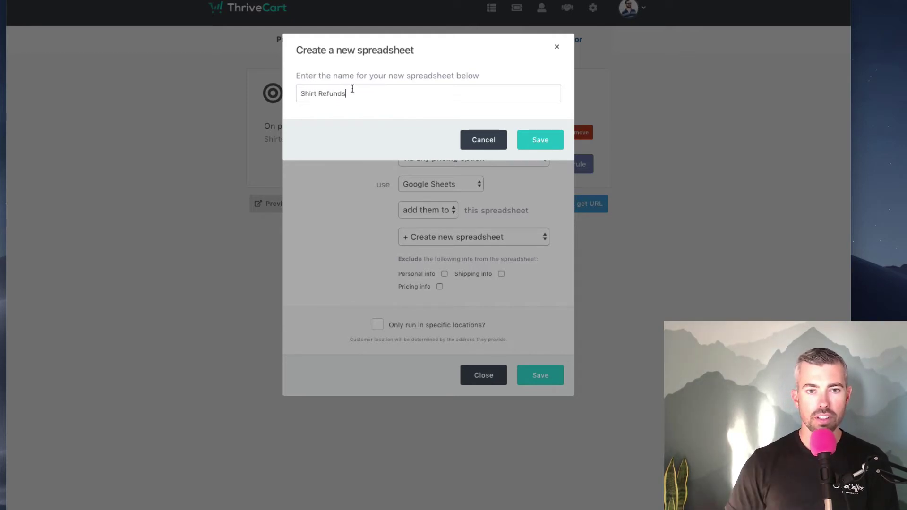
Save the 'Shirt Refunds' spreadsheet, set it as the target, and save the refund rule.
click(559, 147)
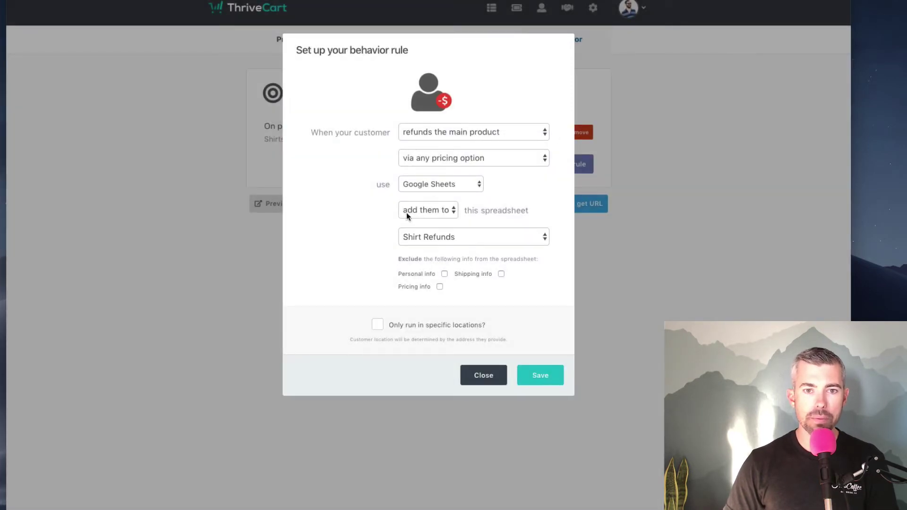
click(418, 237)
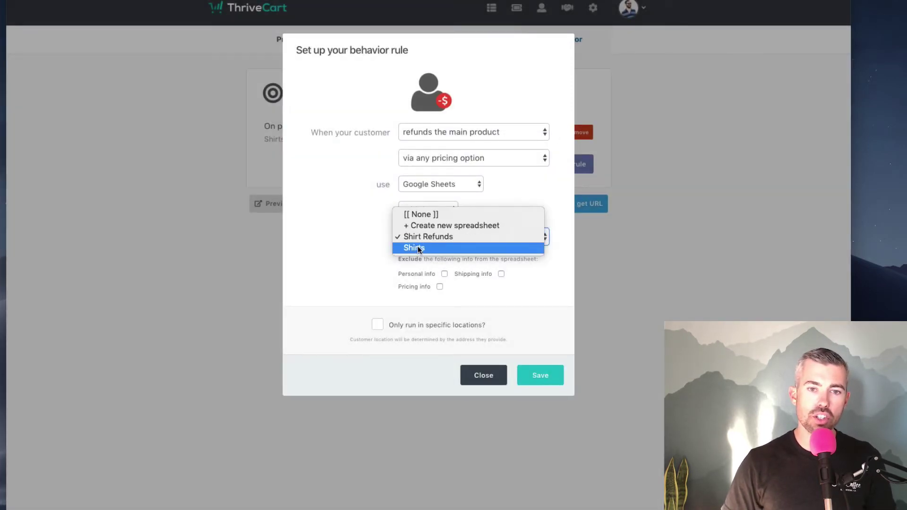
click(418, 239)
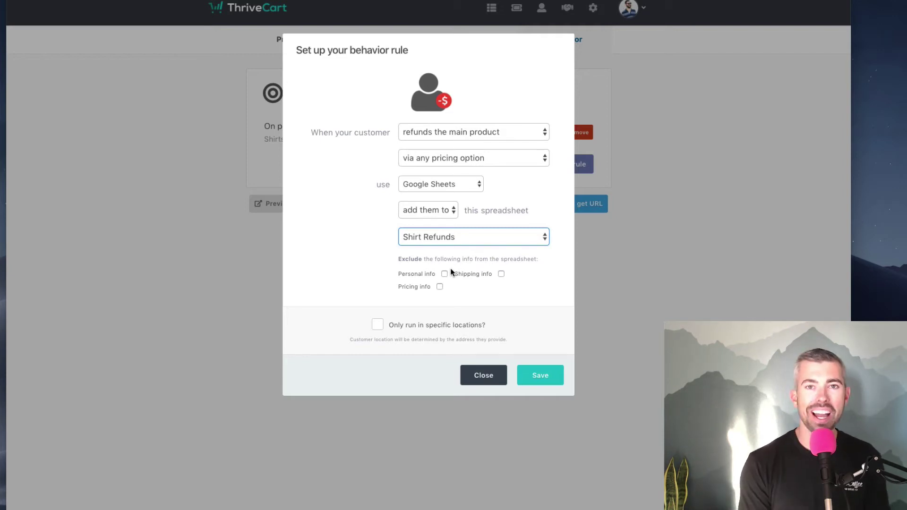
click(539, 375)
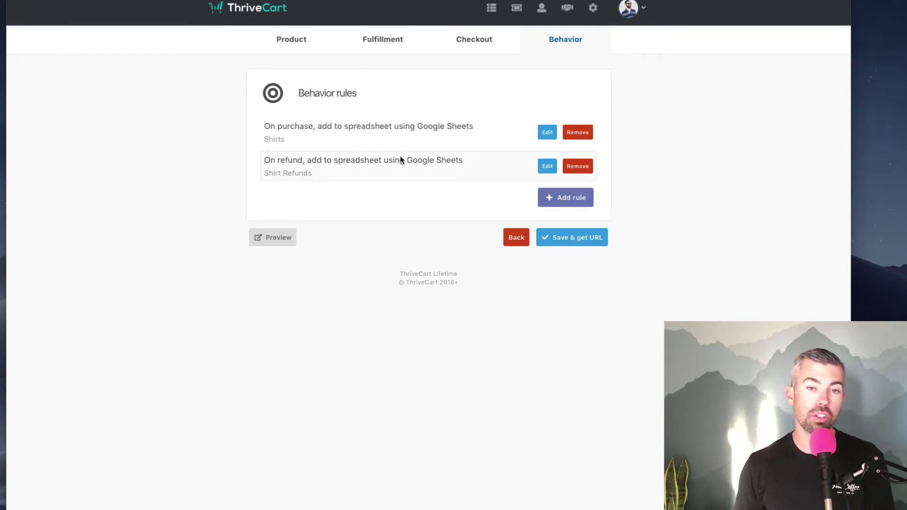
Add another behavior rule for 'payment is declined', keeping Google Sheets as the integration.
click(572, 198)
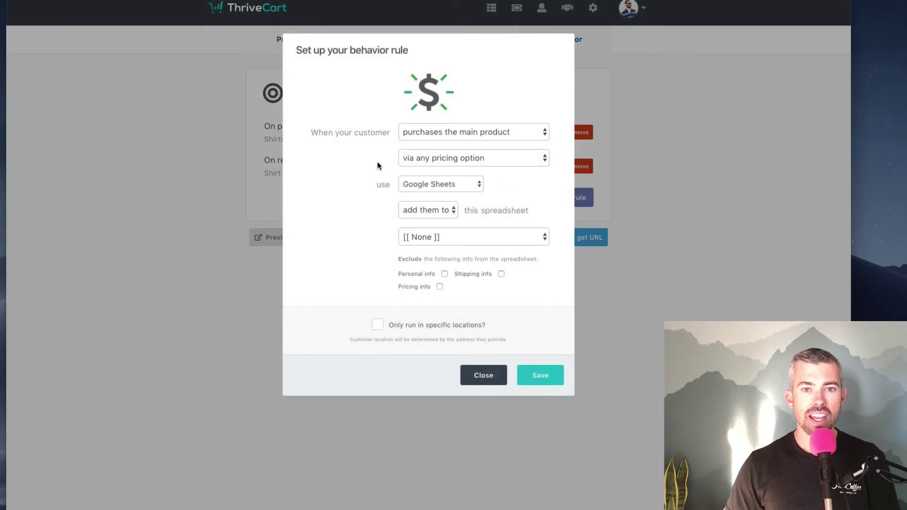
click(428, 136)
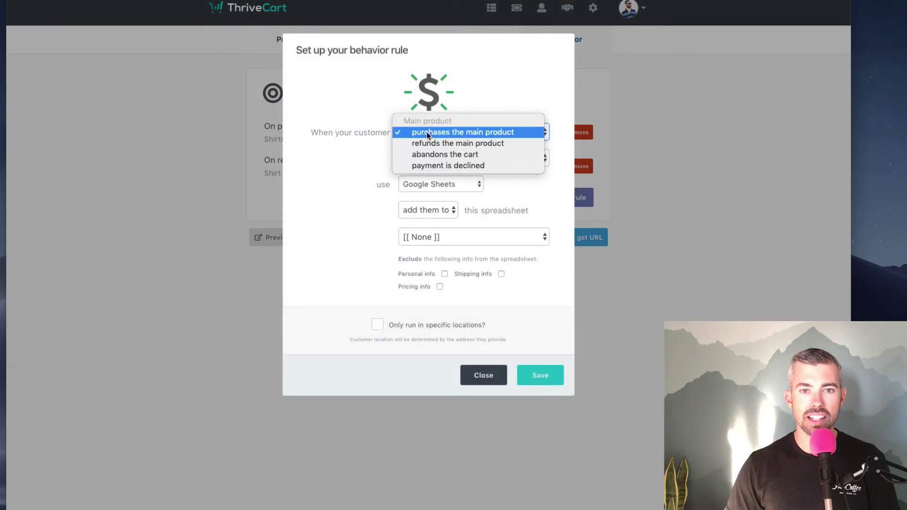
click(438, 166)
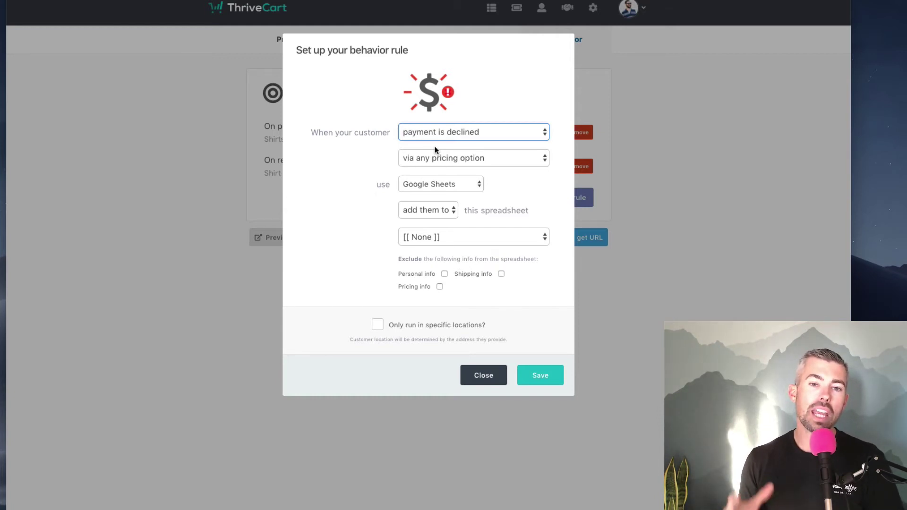
click(415, 185)
click(416, 184)
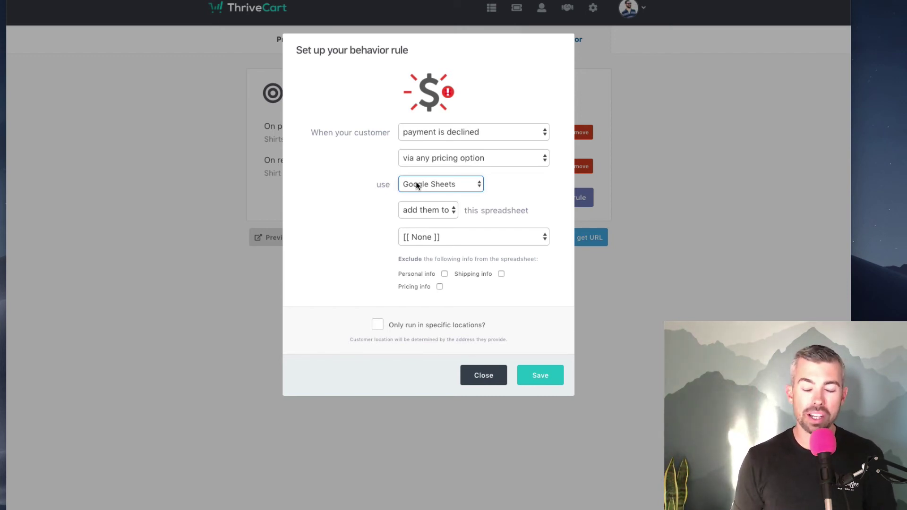
Close the declined-payment rule form unsaved and scroll back to the Products list.
click(492, 377)
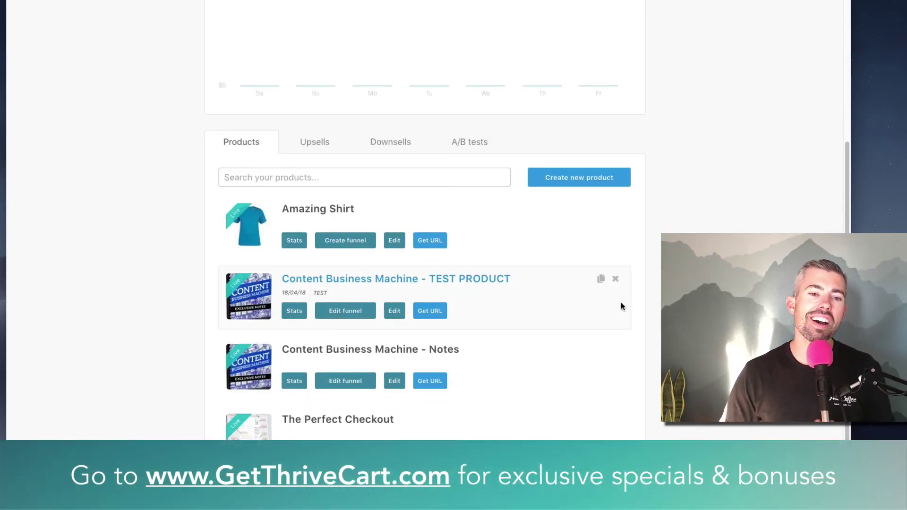
scroll(615, 330, down, 3)
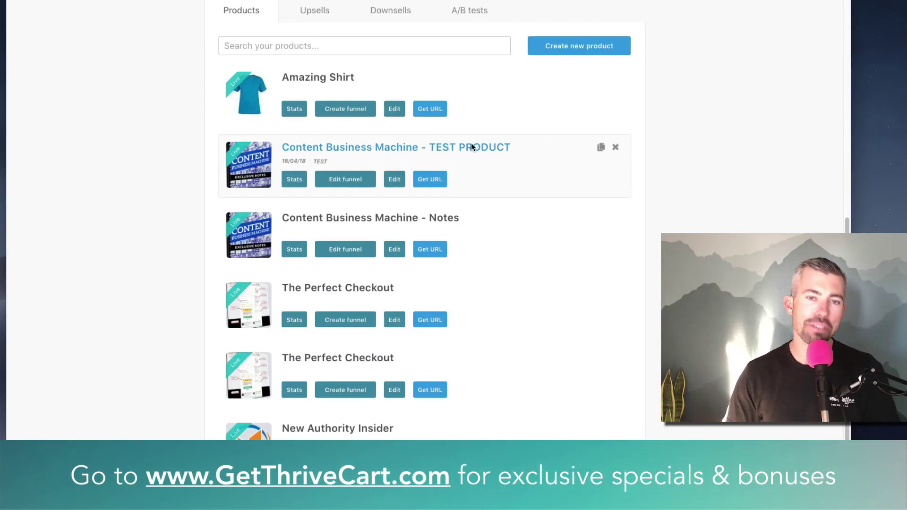